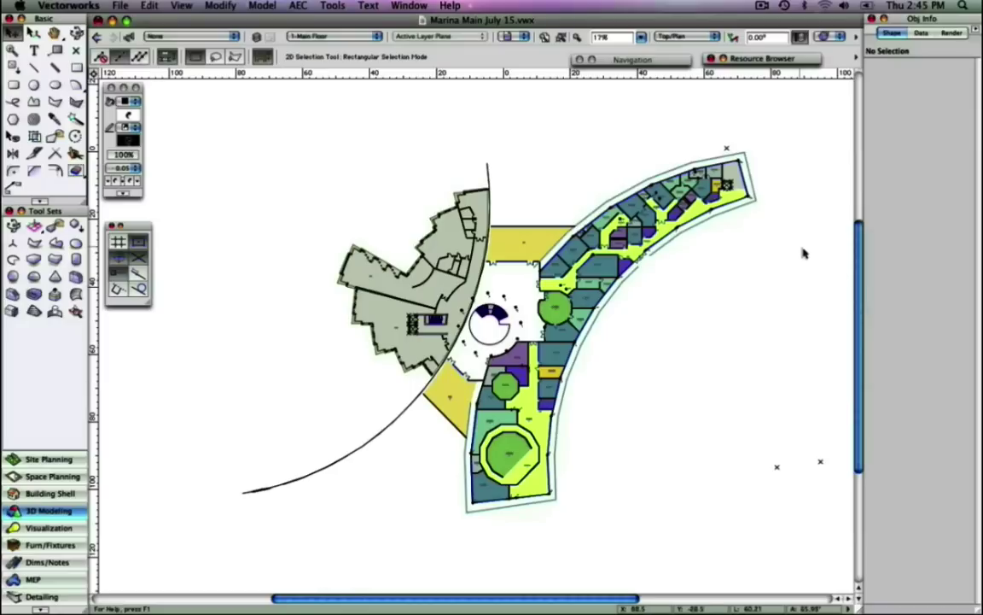
# - Start a section viewport and draw a horizontal section line across the plan, choosing its viewing side
pyautogui.click(180, 5)
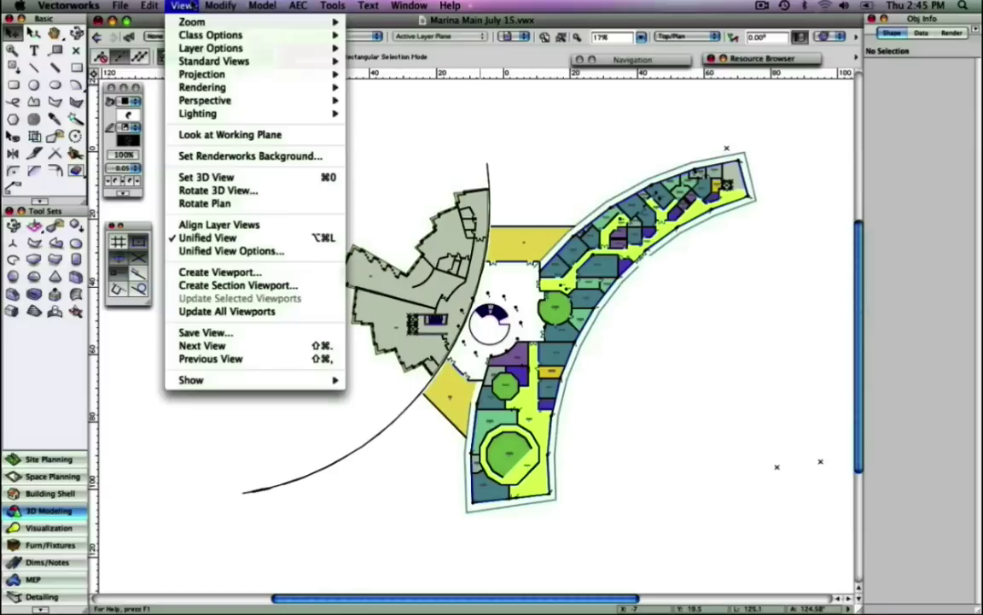
pyautogui.click(248, 285)
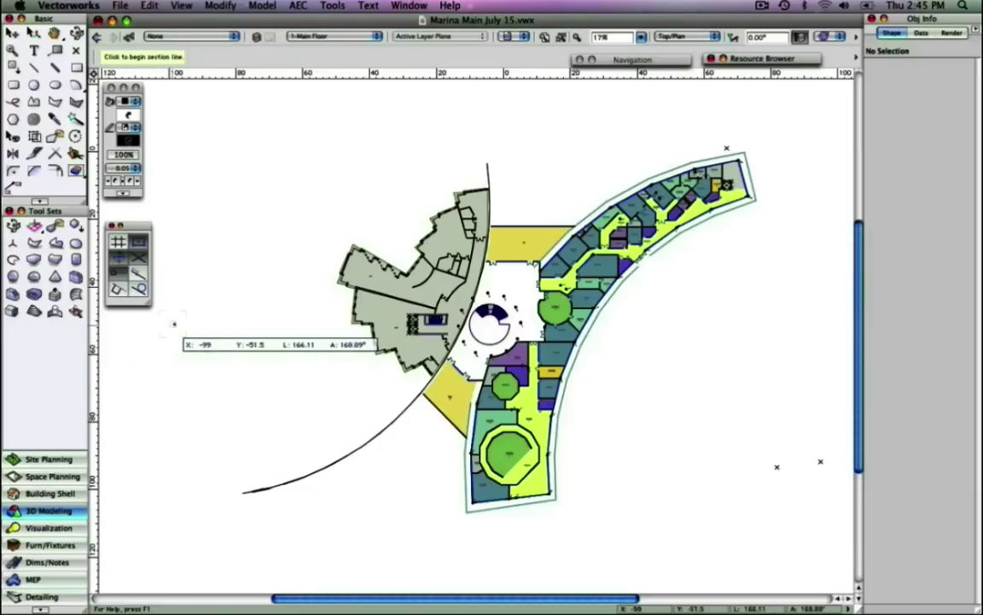
pyautogui.click(170, 313)
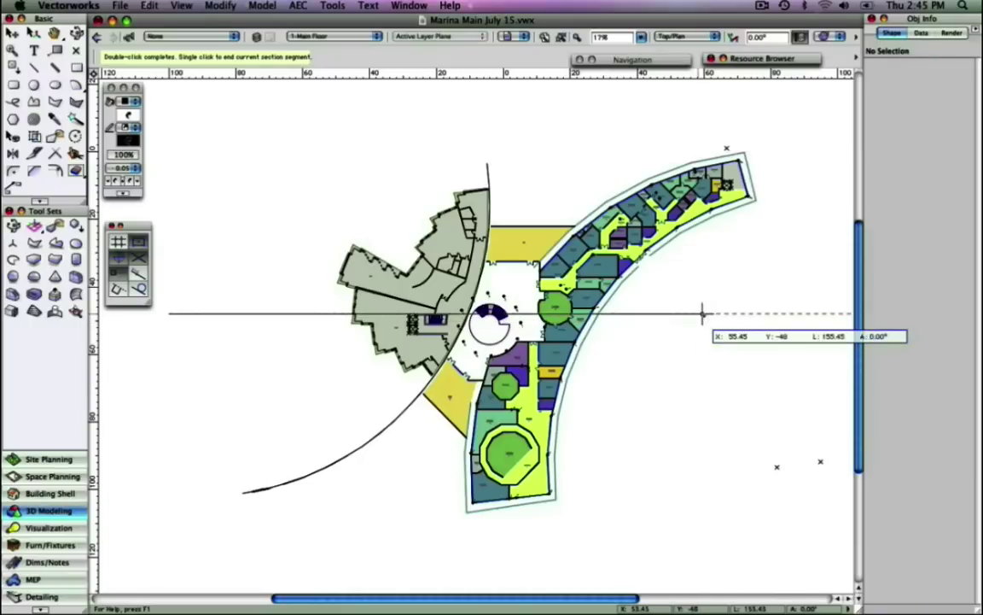
pyautogui.doubleClick(783, 310)
pyautogui.click(782, 318)
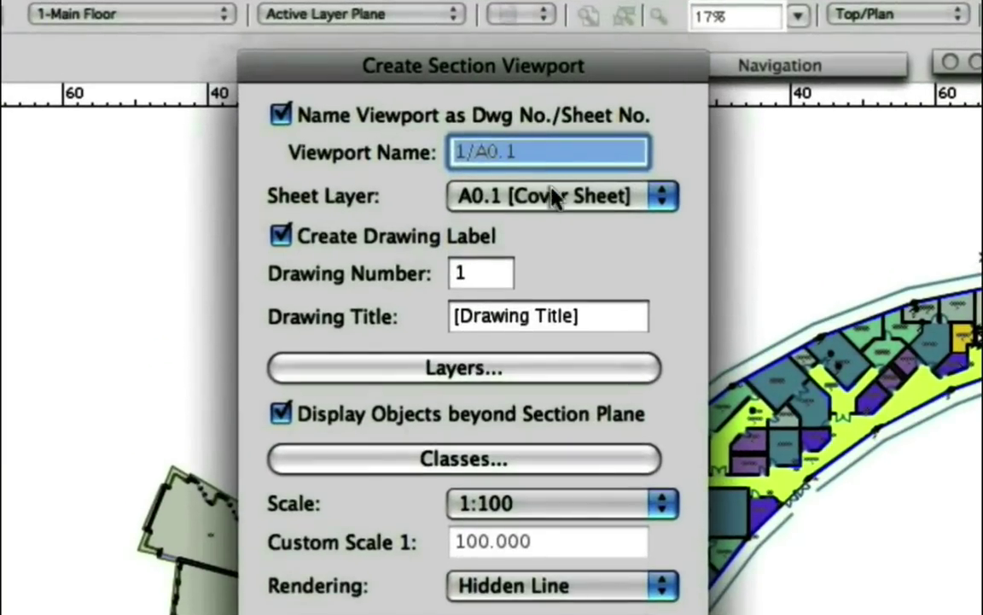
# - Target sheet layer A2.1 Building Sections and title the drawing 'Section @ Stair Tower'
pyautogui.click(553, 197)
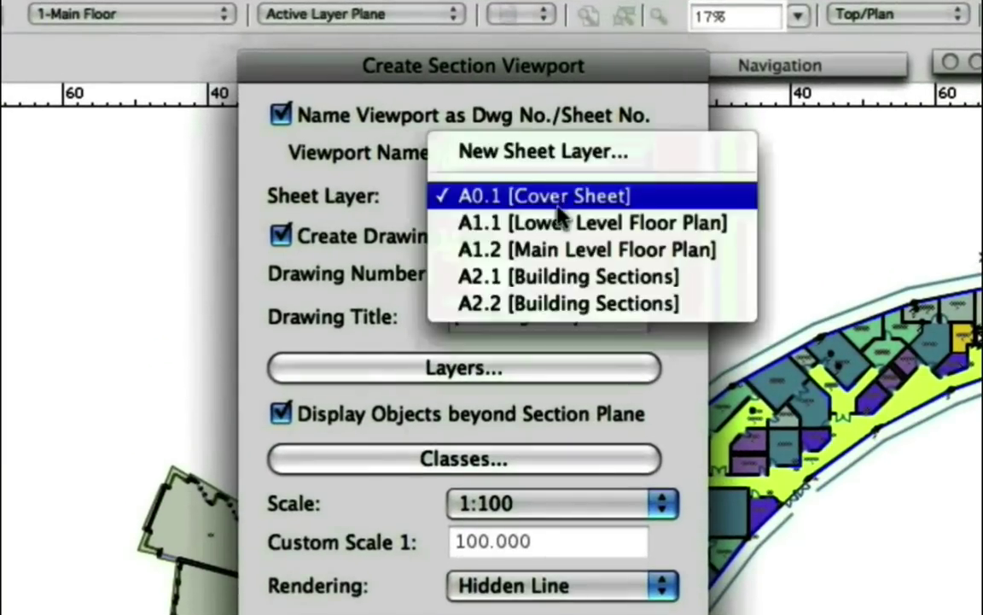
pyautogui.click(582, 275)
pyautogui.click(489, 268)
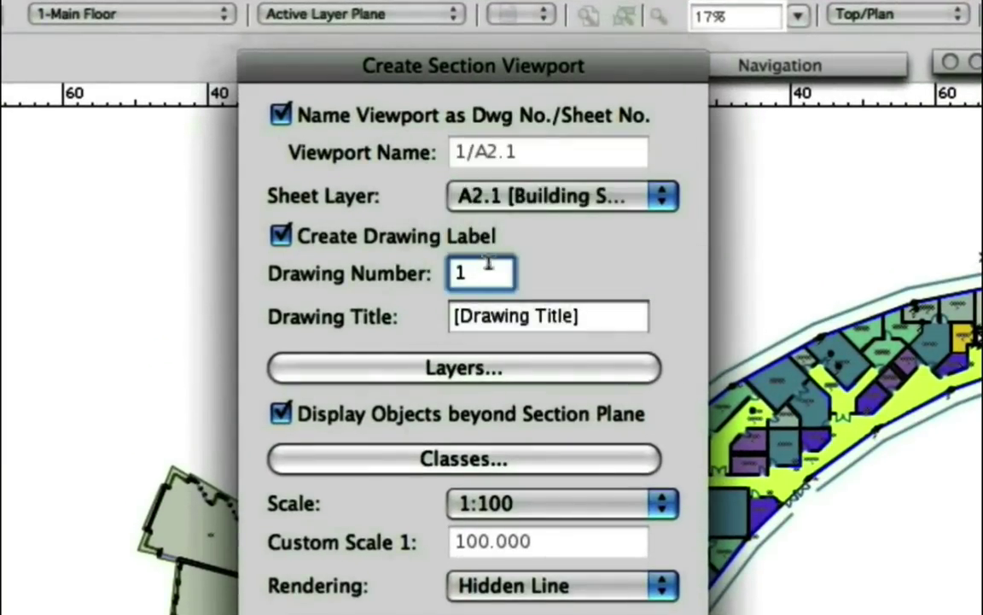
pyautogui.click(564, 312)
pyautogui.press('super+a')
pyautogui.write('Sec')
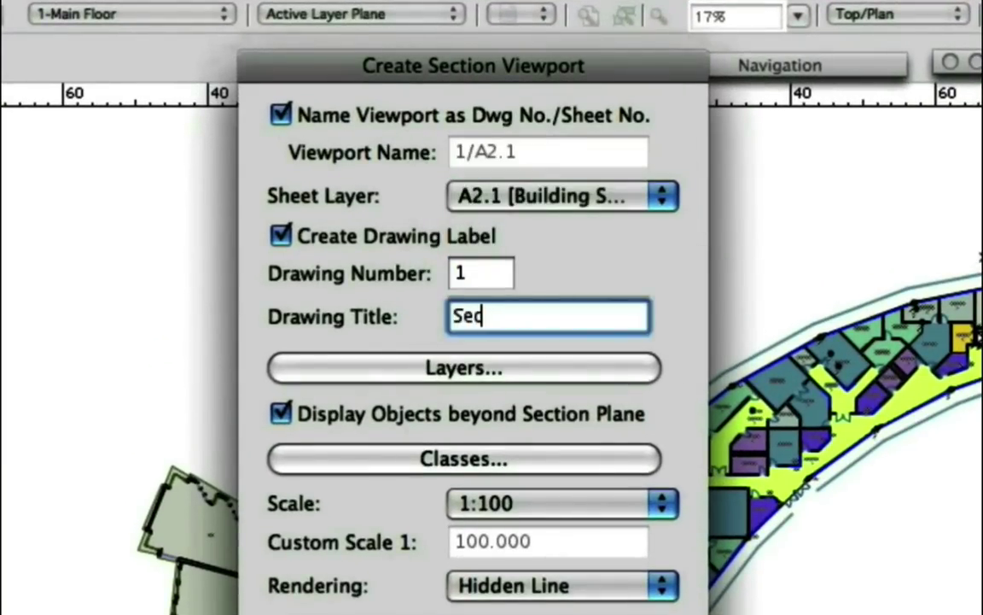
pyautogui.write('tion @')
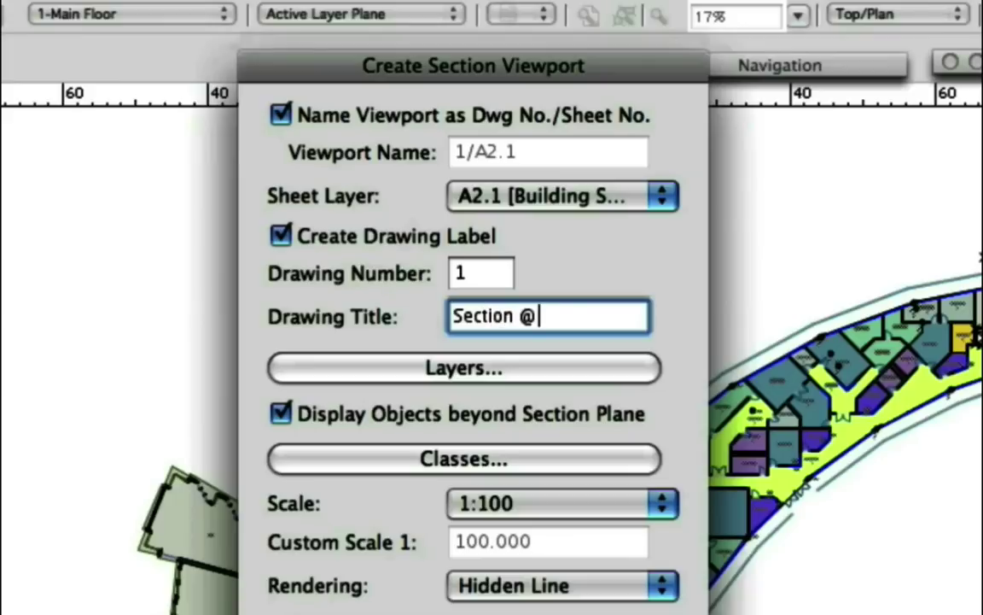
pyautogui.write(' Stair Towe')
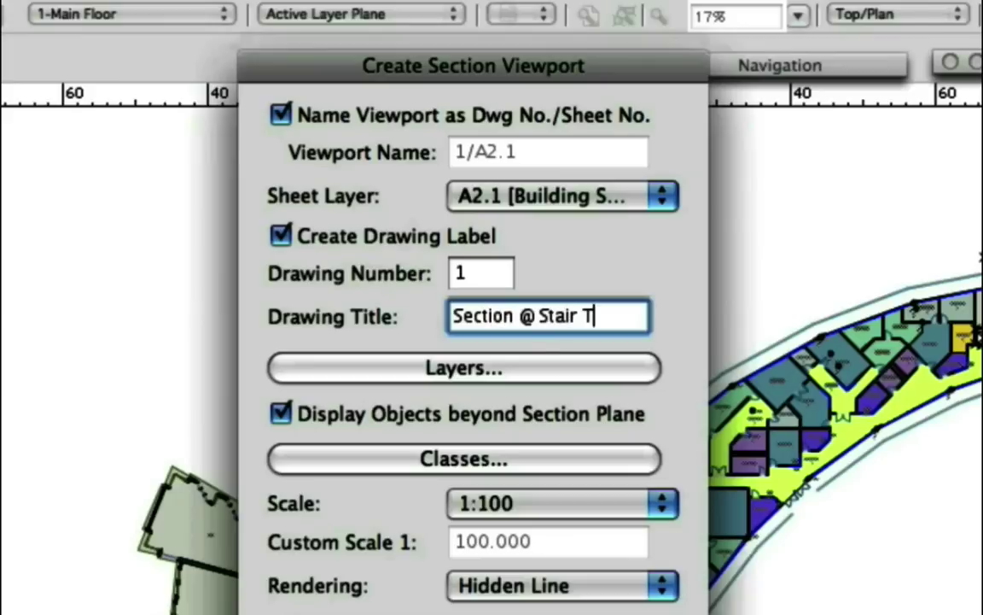
pyautogui.write('r')
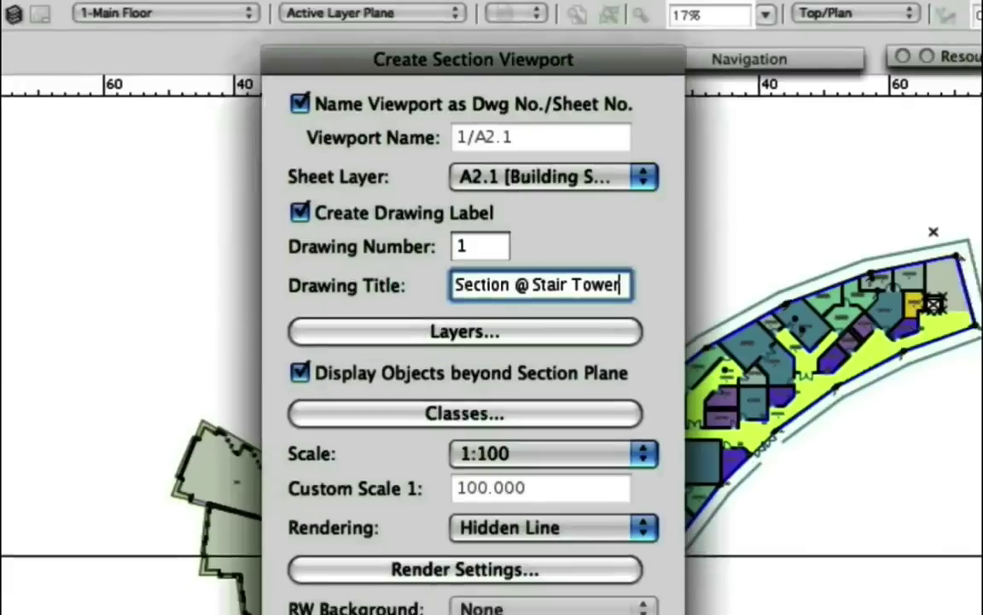
# - Make every layer visible in the viewport's layer properties
pyautogui.click(463, 367)
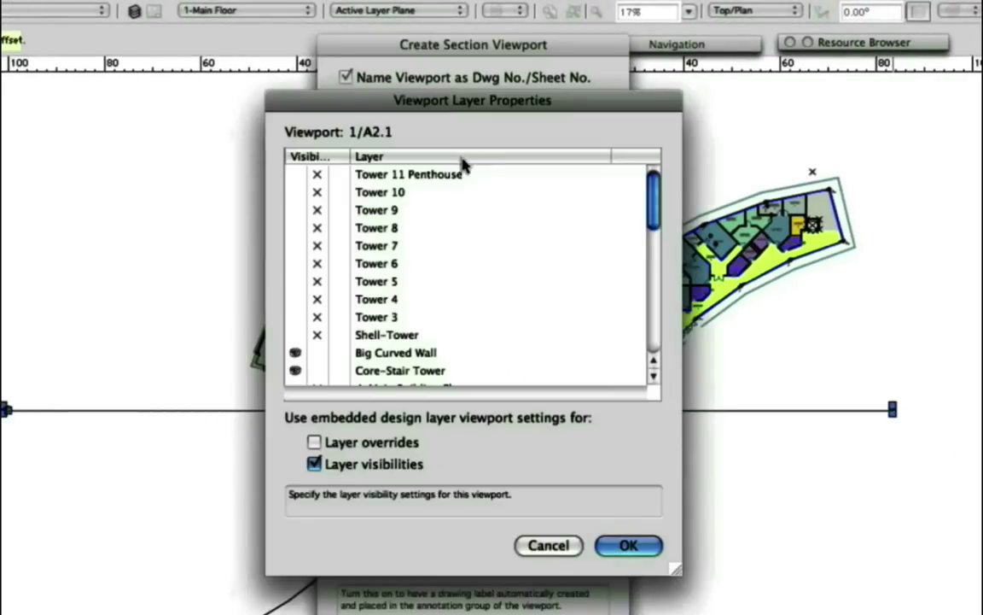
pyautogui.click(395, 174)
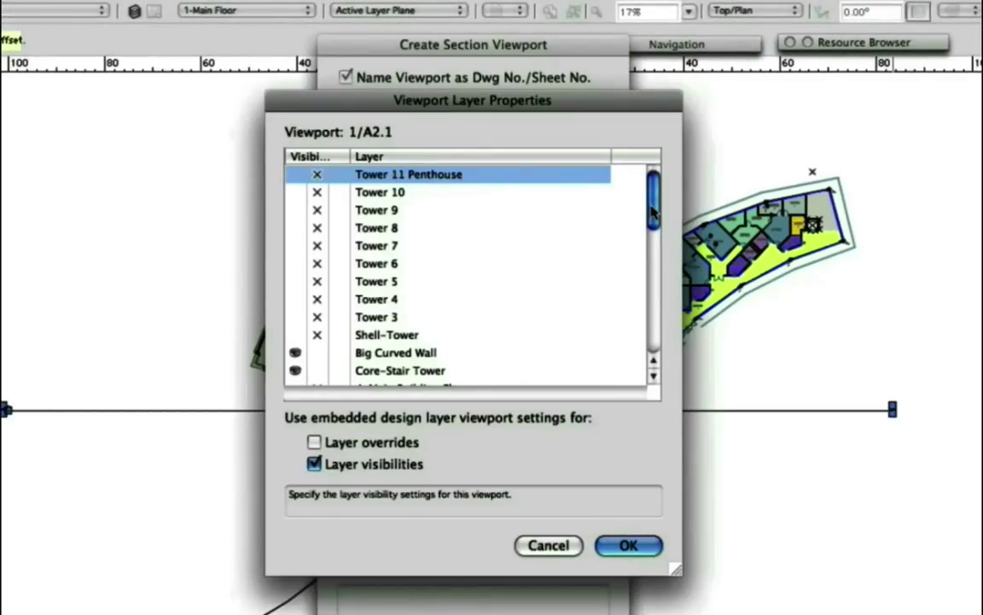
pyautogui.scroll(-5, 632, 303)
pyautogui.press('super+a')
pyautogui.click(295, 358)
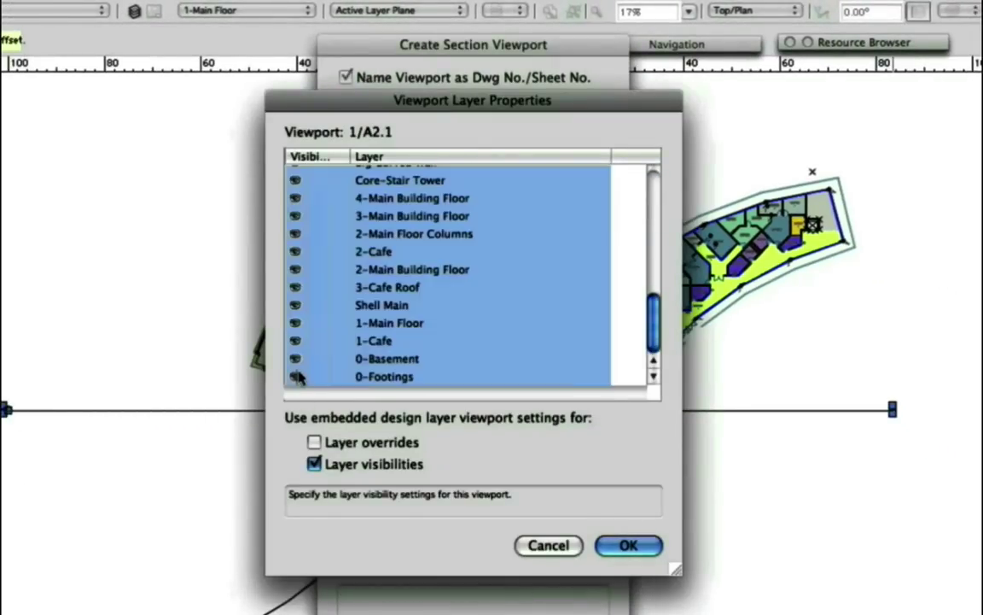
pyautogui.click(629, 545)
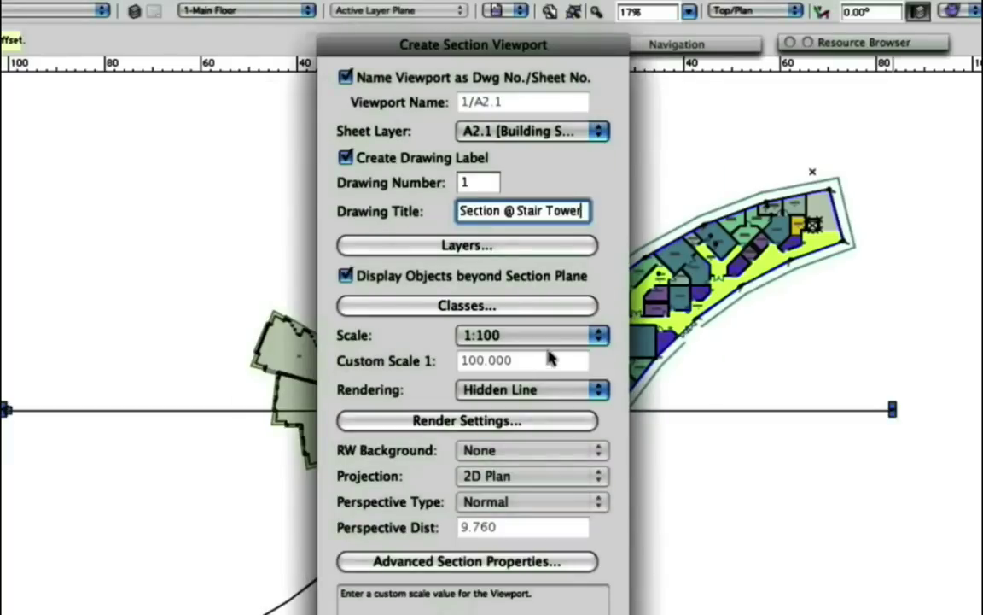
# - Set the viewport scale to 1:200 and create the section viewport
pyautogui.click(500, 335)
pyautogui.click(503, 347)
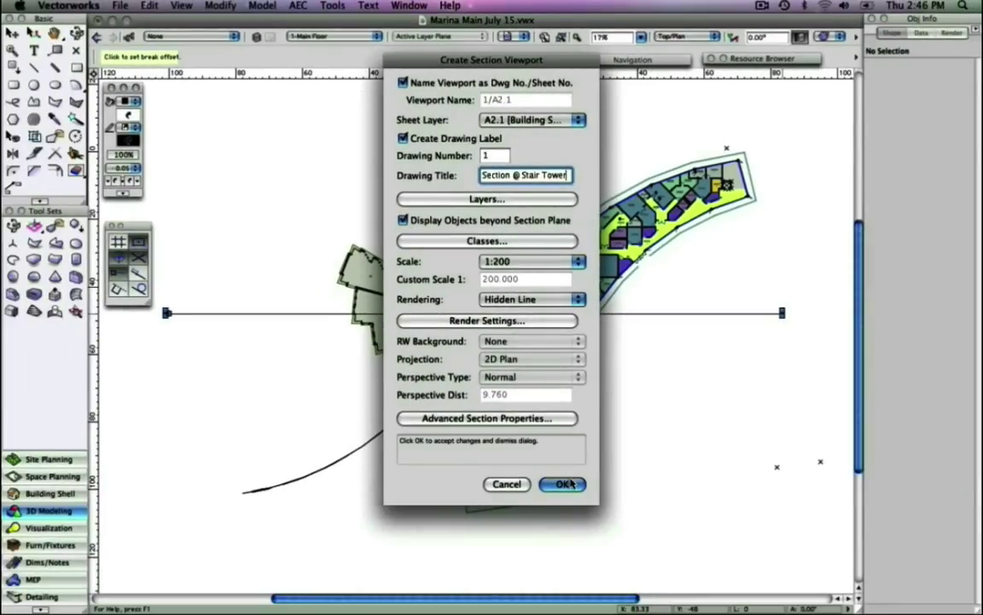
pyautogui.click(565, 479)
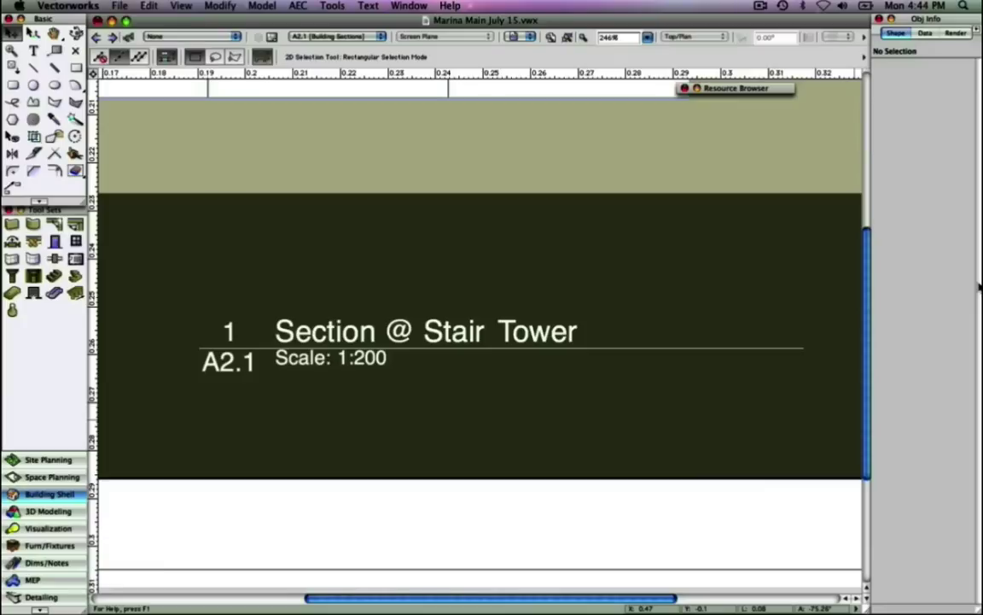
# - Scroll right to show the title block's Sheet No. A2.1 field
pyautogui.hscroll(5, 478, 333)
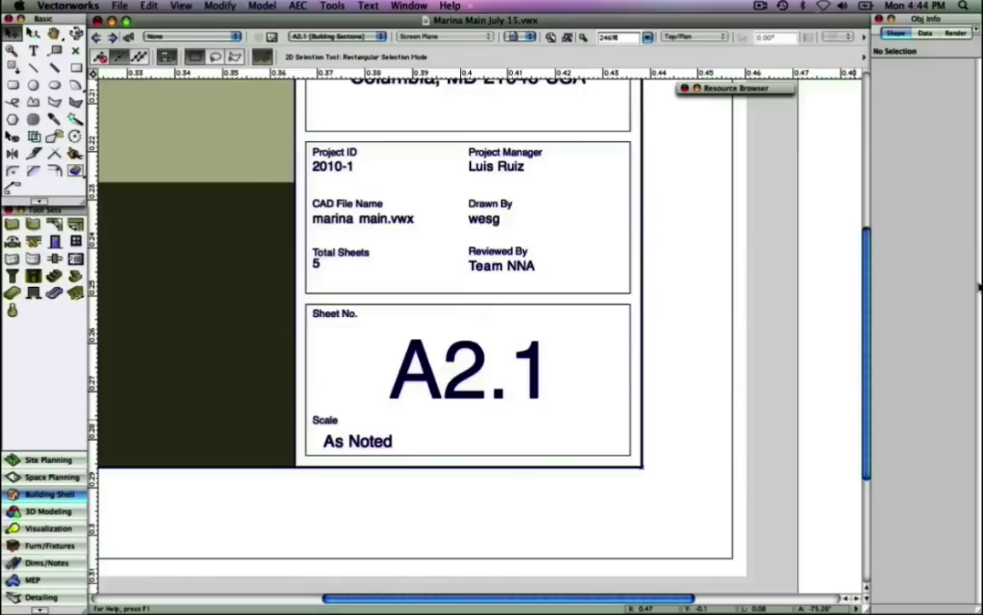
# - Review the five sheet layers, A0.1 Cover Sheet through A2.2 Building Sections, including A2.1
pyautogui.click(272, 37)
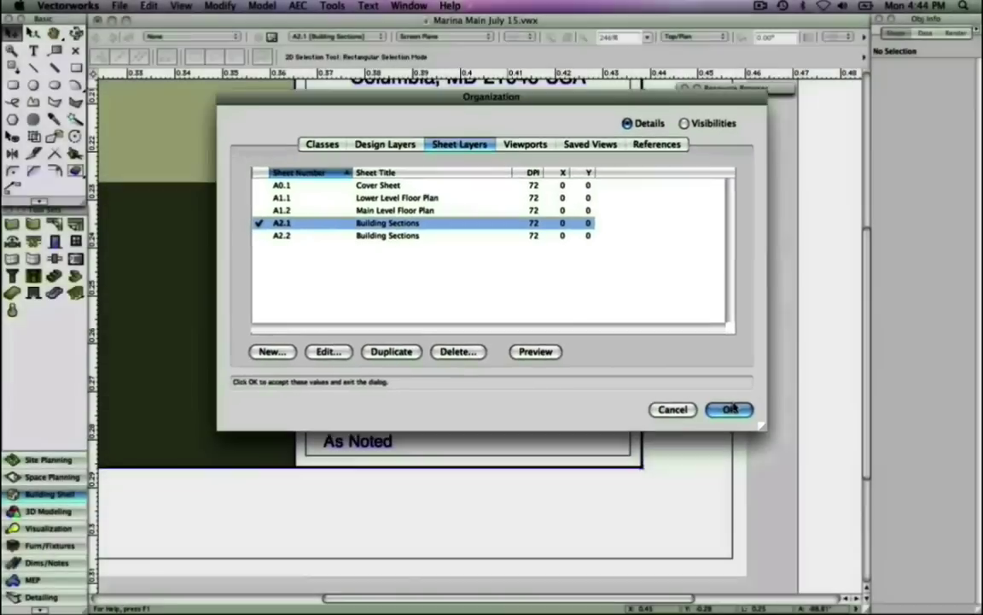
pyautogui.click(784, 444)
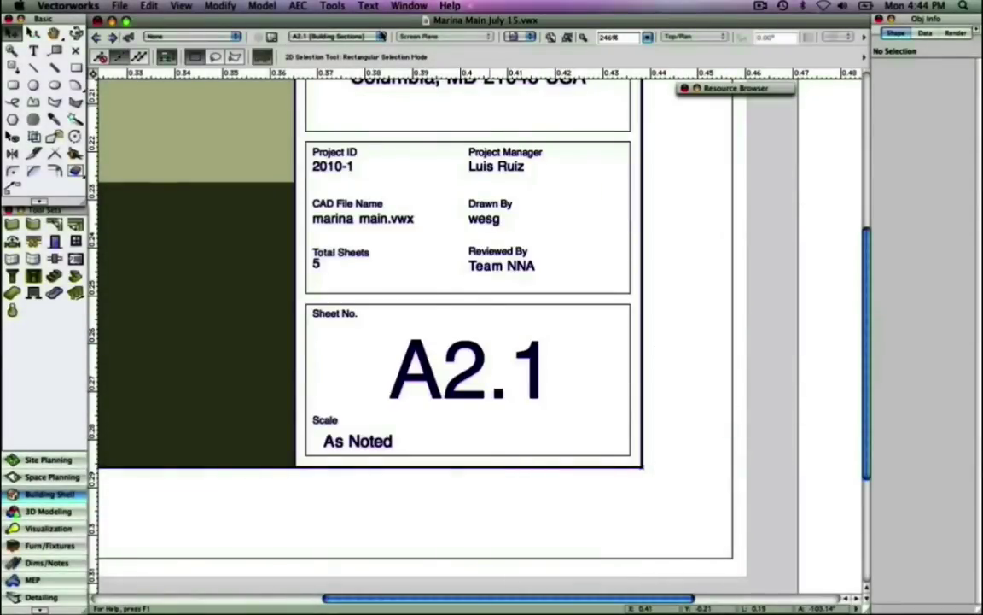
pyautogui.click(381, 36)
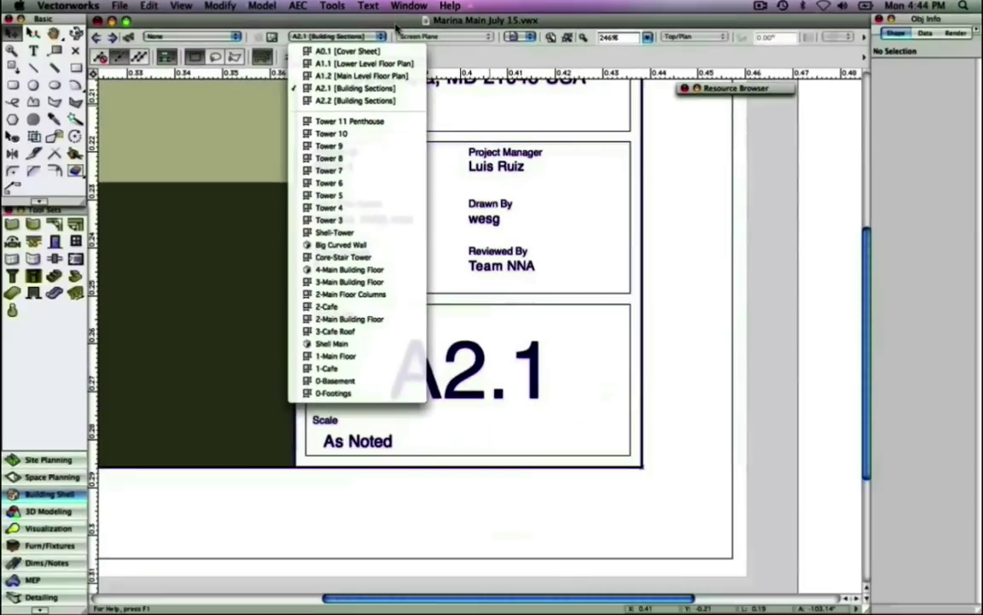
pyautogui.click(417, 44)
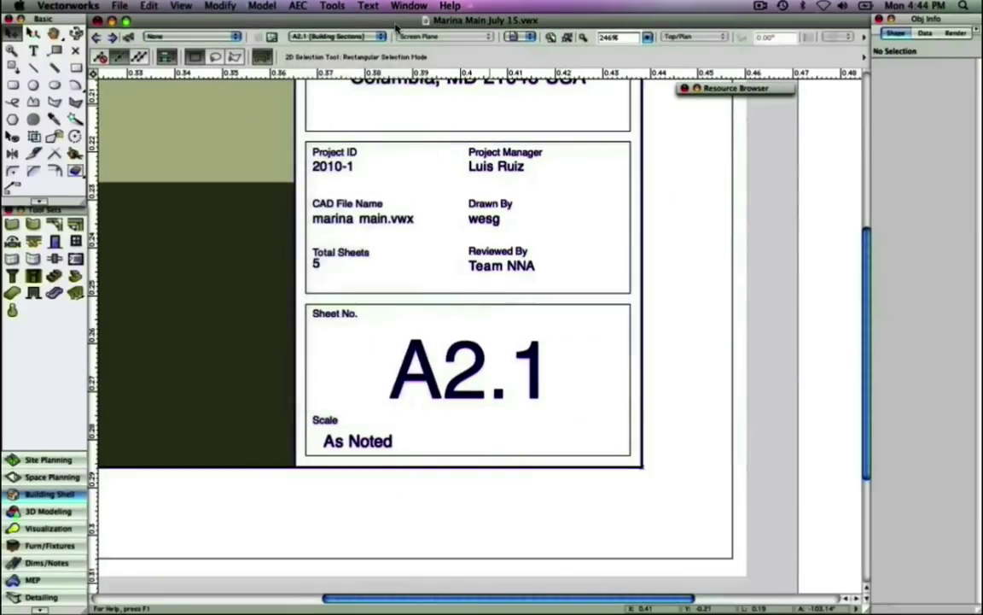
# - Change the title block's sheet number from A2.1 to A2.5 and check the drawing label
pyautogui.press('super+4')
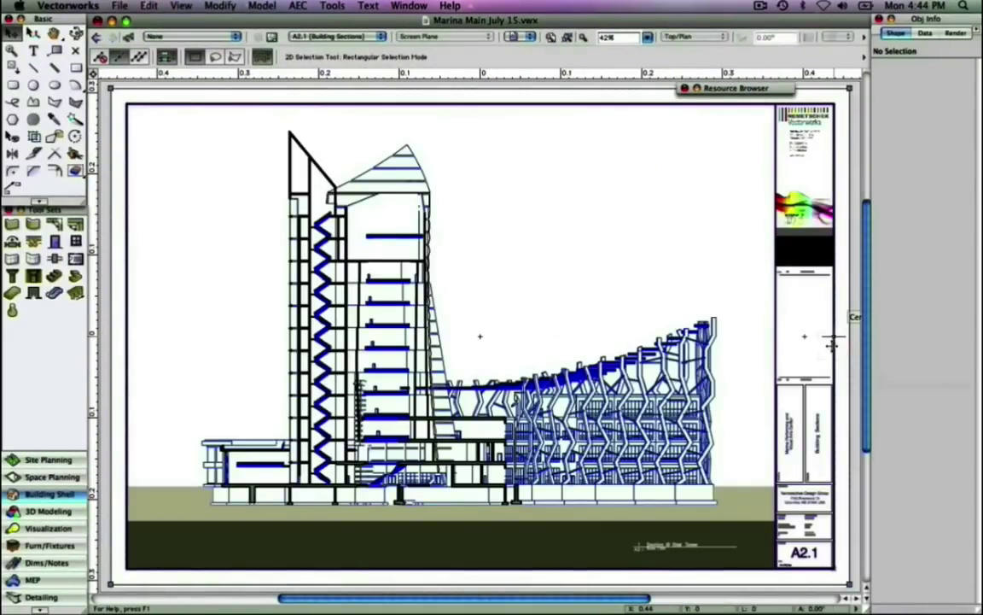
pyautogui.doubleClick(835, 340)
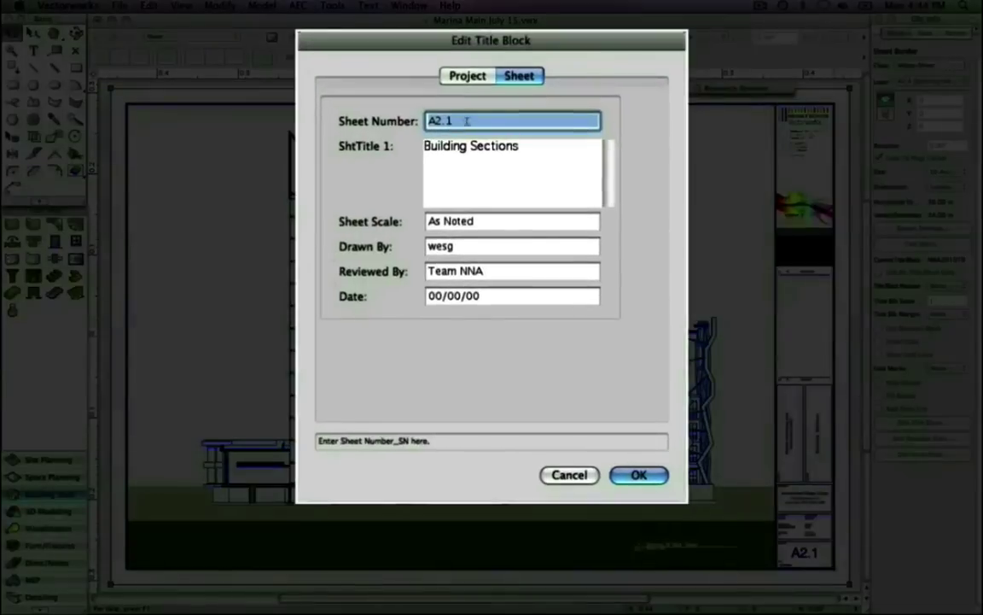
pyautogui.click(467, 140)
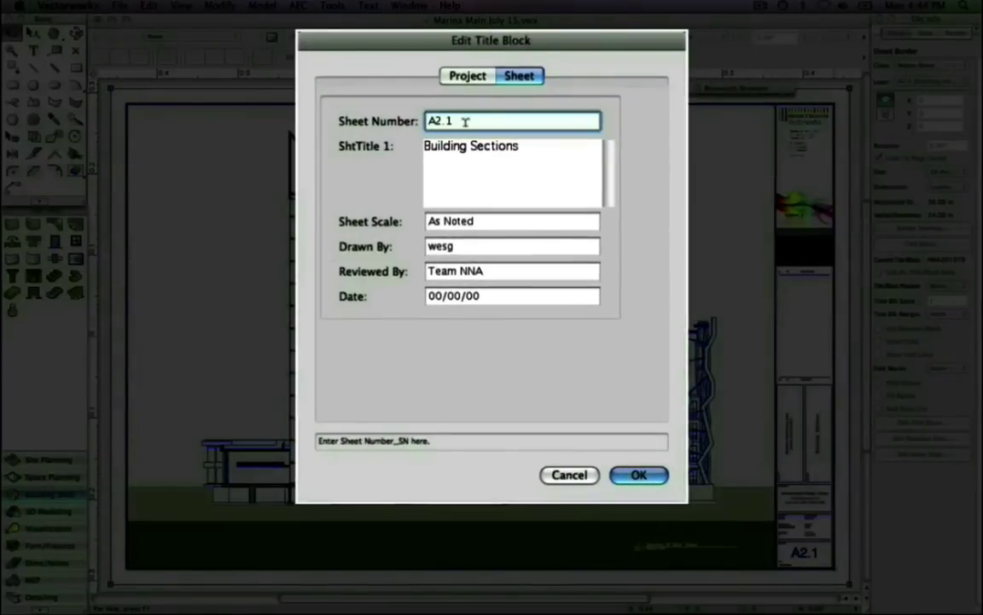
pyautogui.press('BackSpace')
pyautogui.write('5')
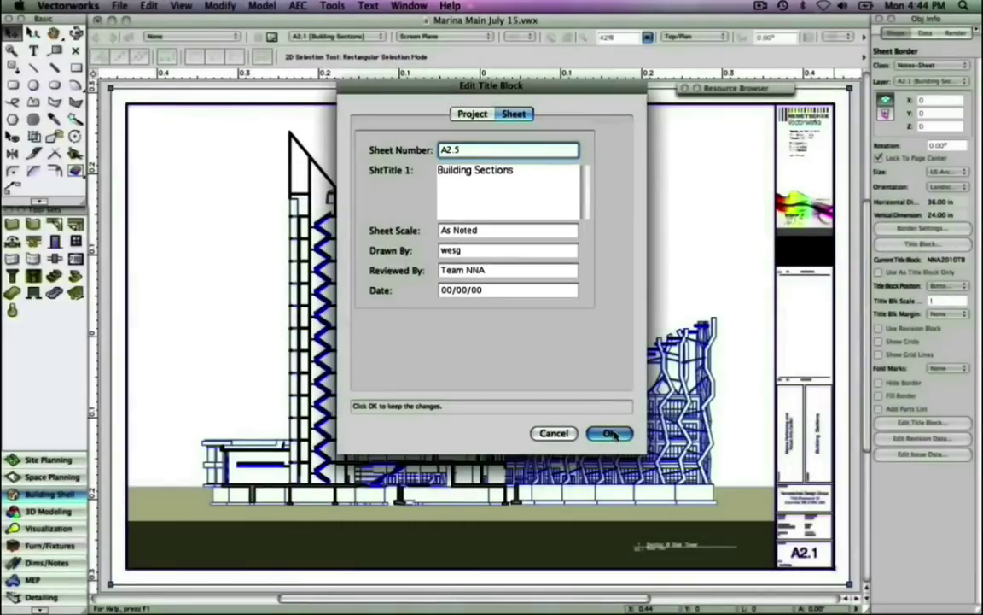
pyautogui.click(609, 433)
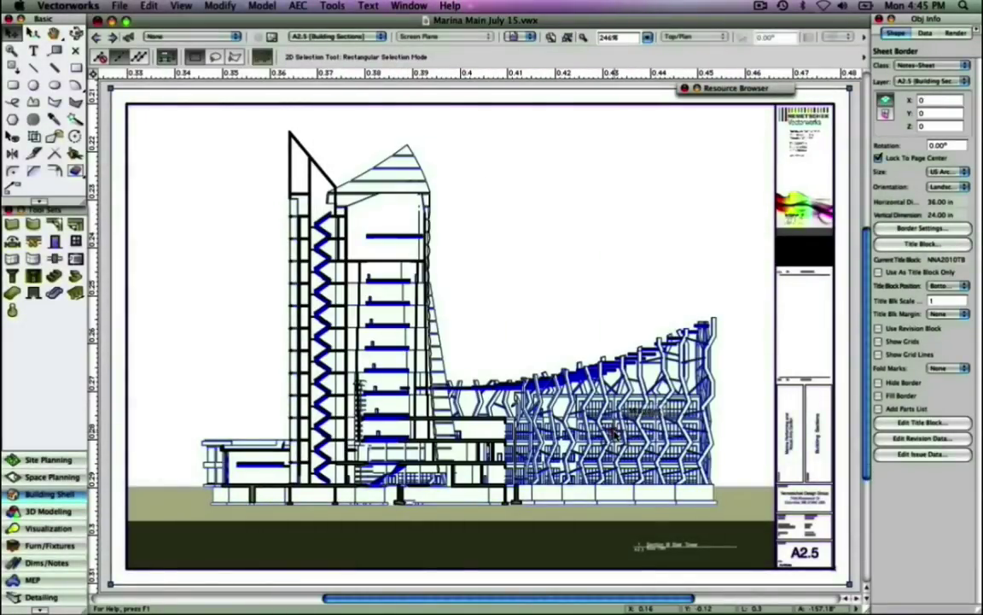
pyautogui.hotkey('ctrl', '4')
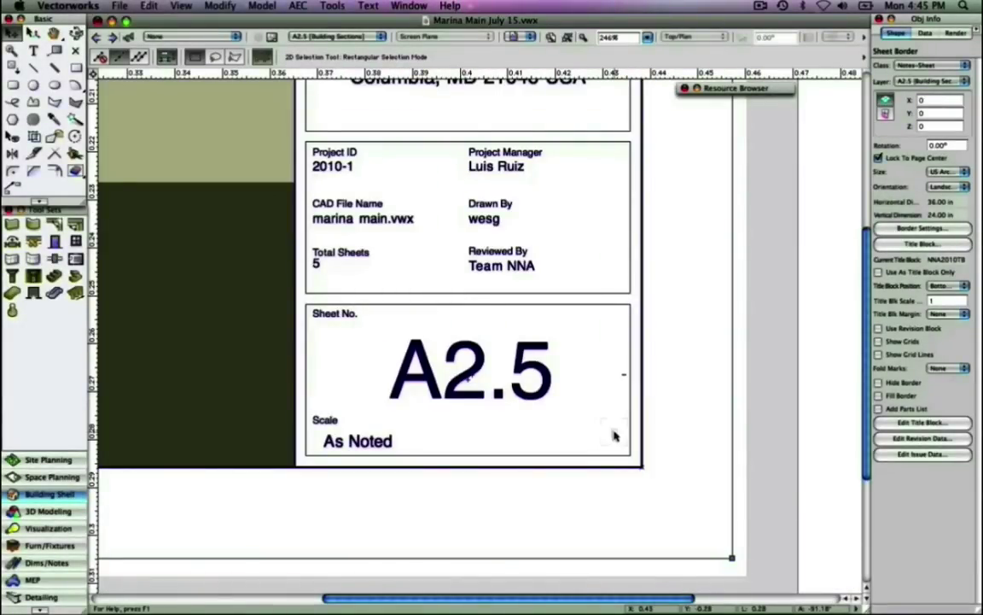
pyautogui.hscroll(-5, 613, 436)
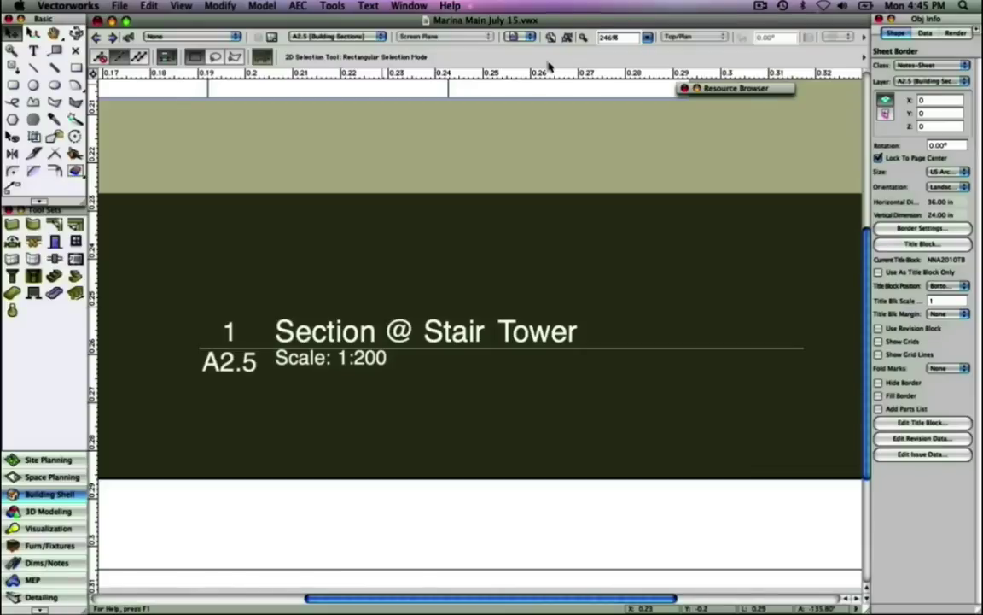
# - Pan and zoom to the section marker on the plan, now referencing sheet A2.5
pyautogui.click(529, 39)
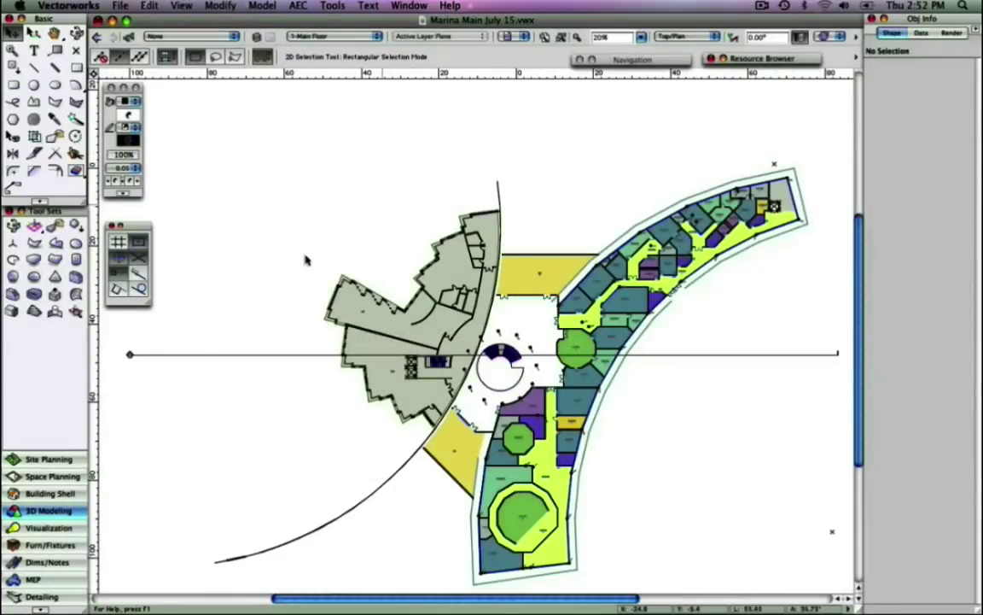
pyautogui.press('h')
pyautogui.moveTo(180, 345); pyautogui.dragTo(329, 347)
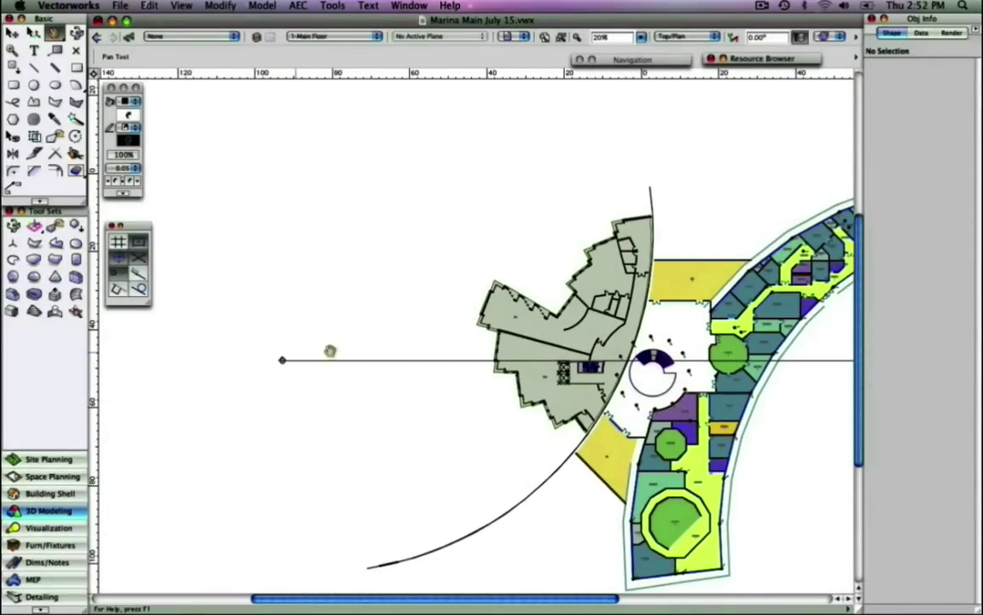
pyautogui.scroll(5, 289, 361)
pyautogui.press('x')
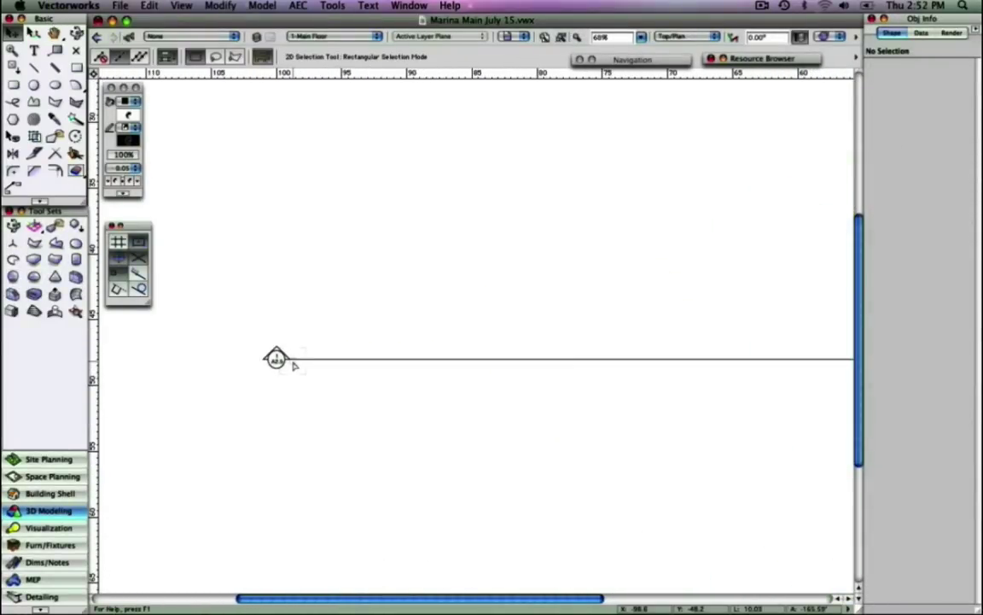
pyautogui.scroll(8, 290, 365)
pyautogui.moveTo(273, 365); pyautogui.dragTo(432, 393, button='middle')
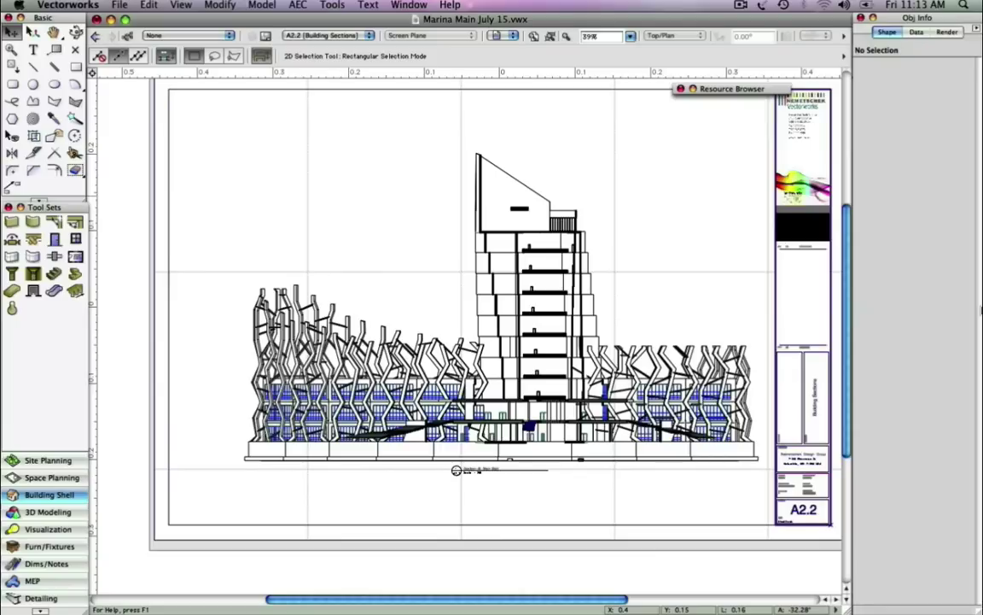
# - Copy the Section @ Main Stair viewport from A2.2, paste it in place on A2.4, and zoom to its label
pyautogui.click(717, 376)
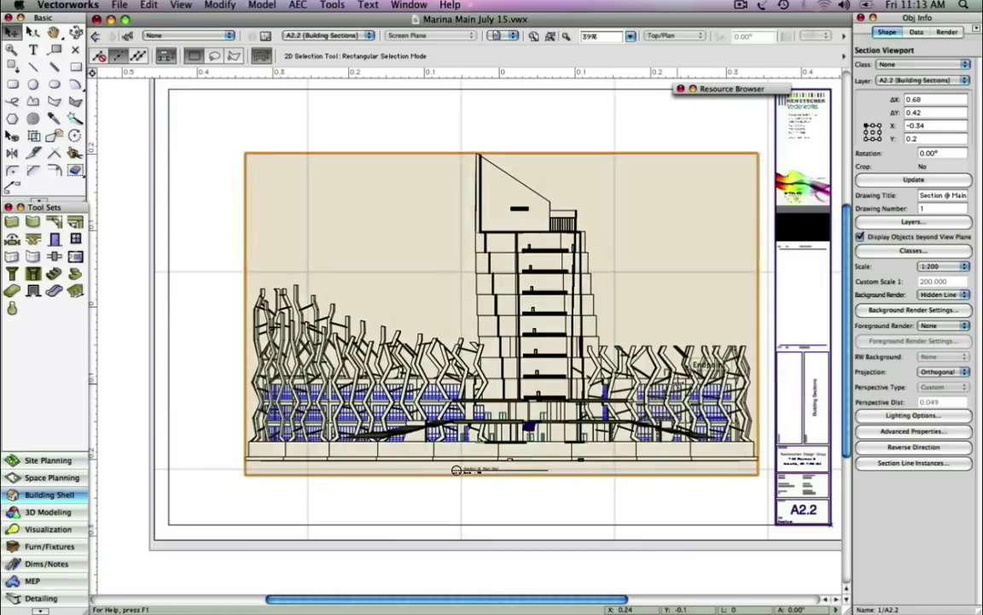
pyautogui.click(330, 35)
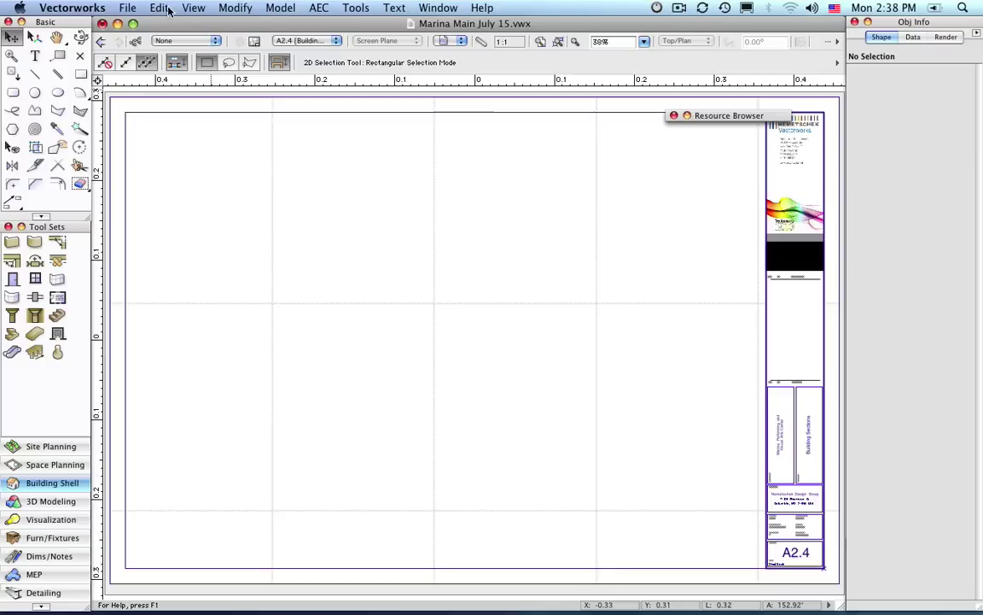
pyautogui.click(159, 7)
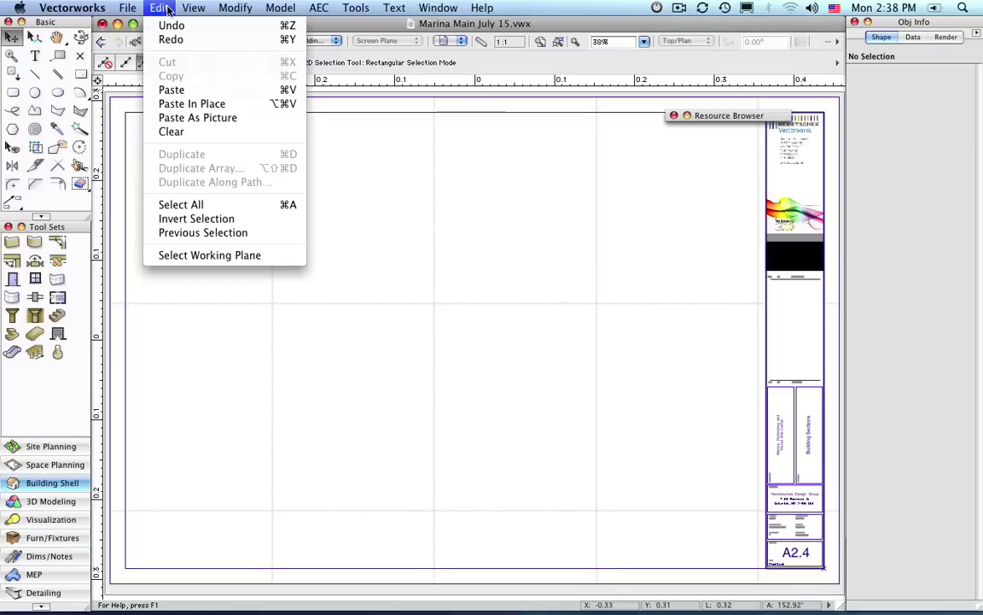
pyautogui.click(171, 103)
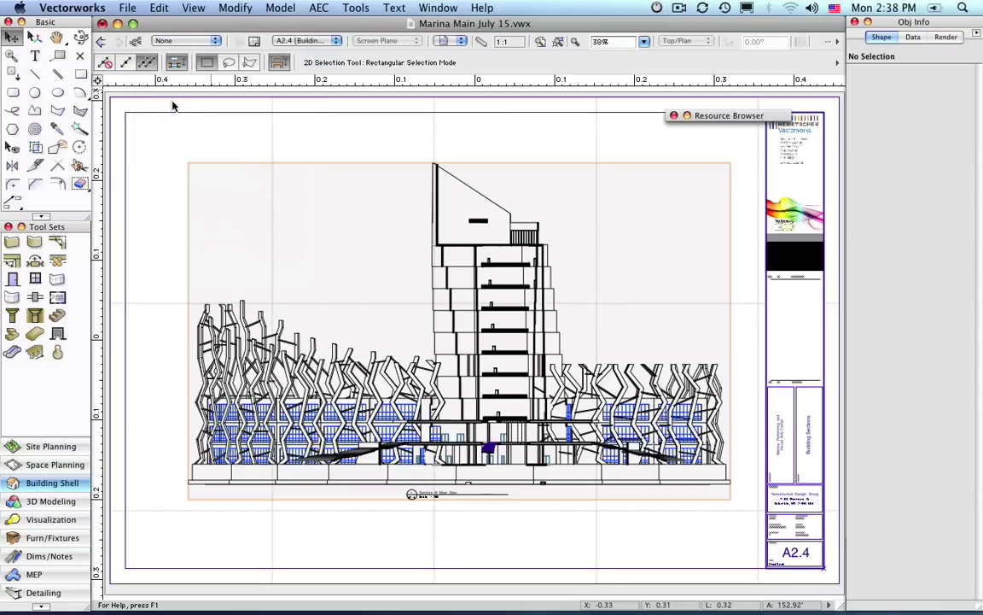
pyautogui.click(169, 156)
pyautogui.press('c')
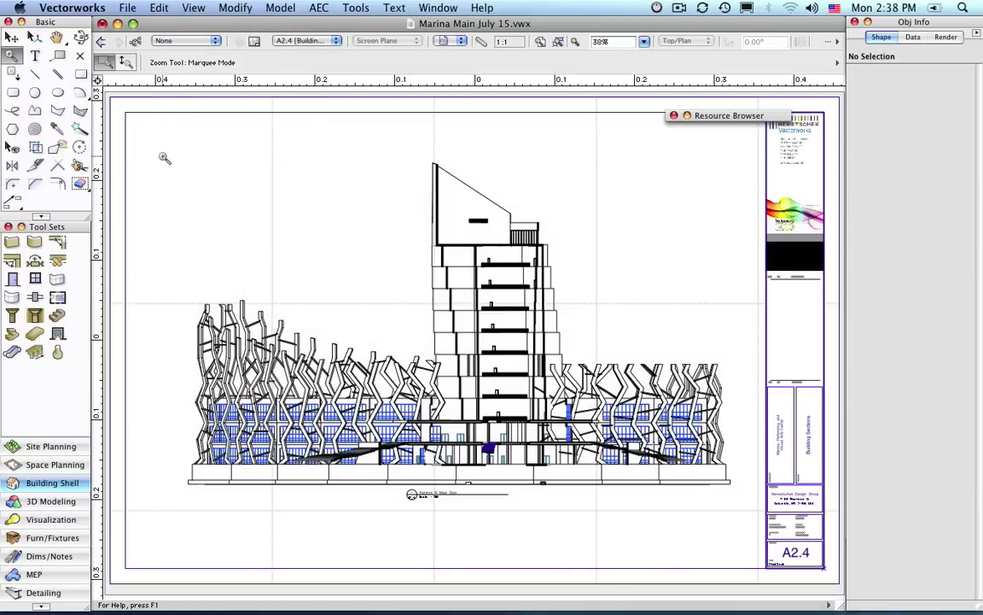
pyautogui.moveTo(395, 478); pyautogui.dragTo(462, 508)
pyautogui.press('x')
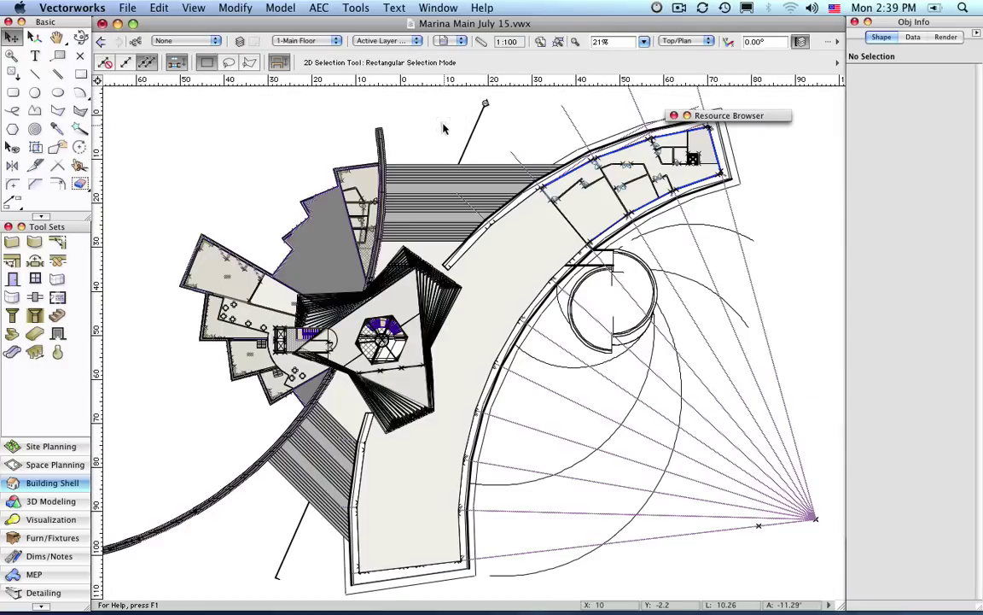
# - Zoom in on the 1-Main Floor section marker, now reading 1-A2.4
pyautogui.press('c')
pyautogui.moveTo(475, 95)
pyautogui.mouseDown()
pyautogui.moveTo(510, 112)
pyautogui.moveTo(495, 110)
pyautogui.mouseUp()
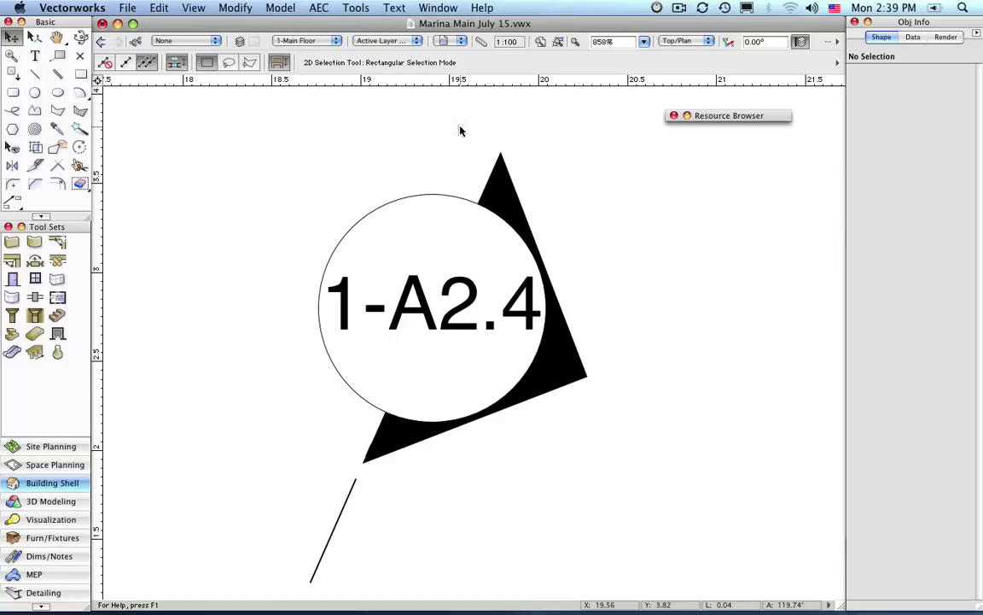